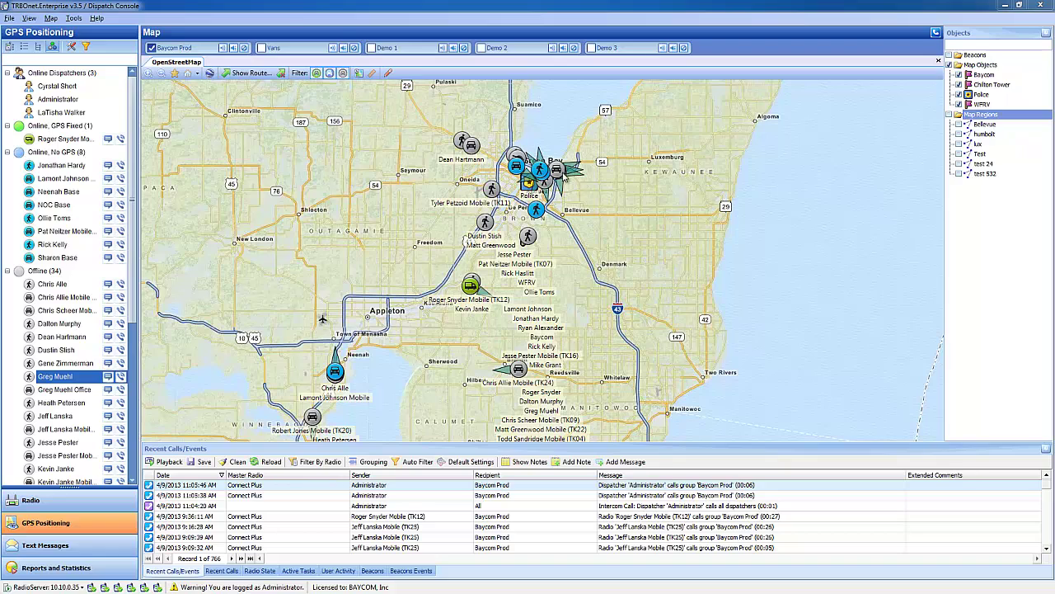
Step: Zoom the map out and pan around Green Bay to survey the wider region
mouse_move(565, 177)
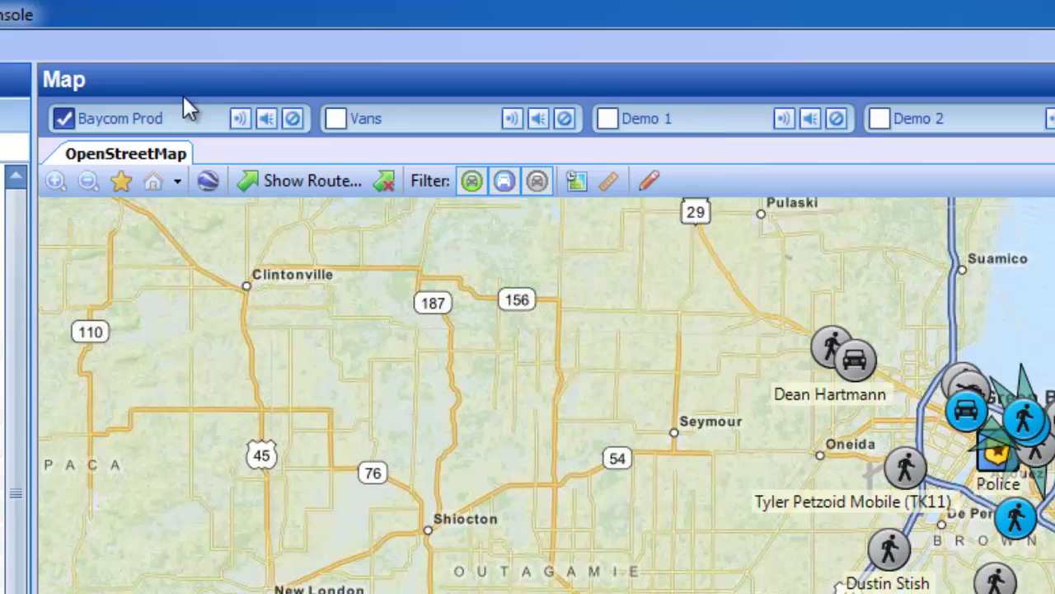
mouse_move(176, 119)
left_click(55, 181)
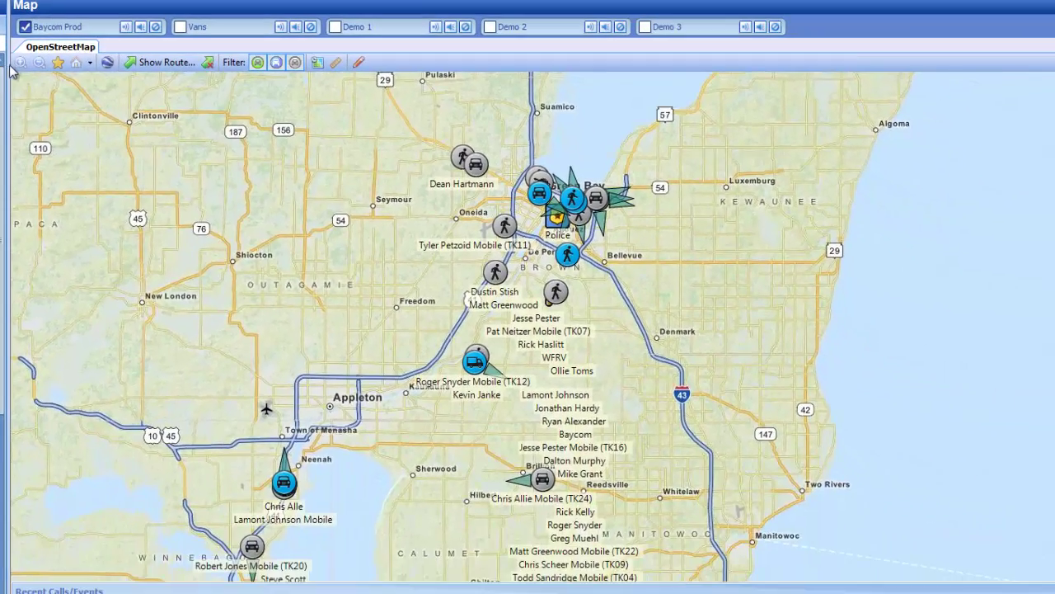
left_click(20, 61)
left_click(39, 62)
left_click_drag(264, 169, 243, 235)
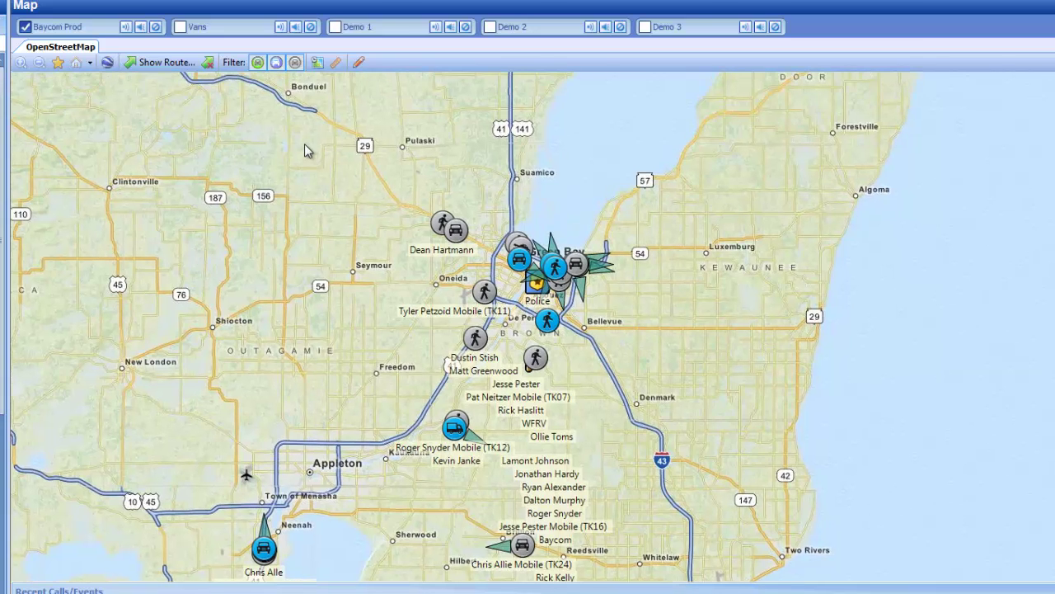
left_click_drag(651, 431, 691, 452)
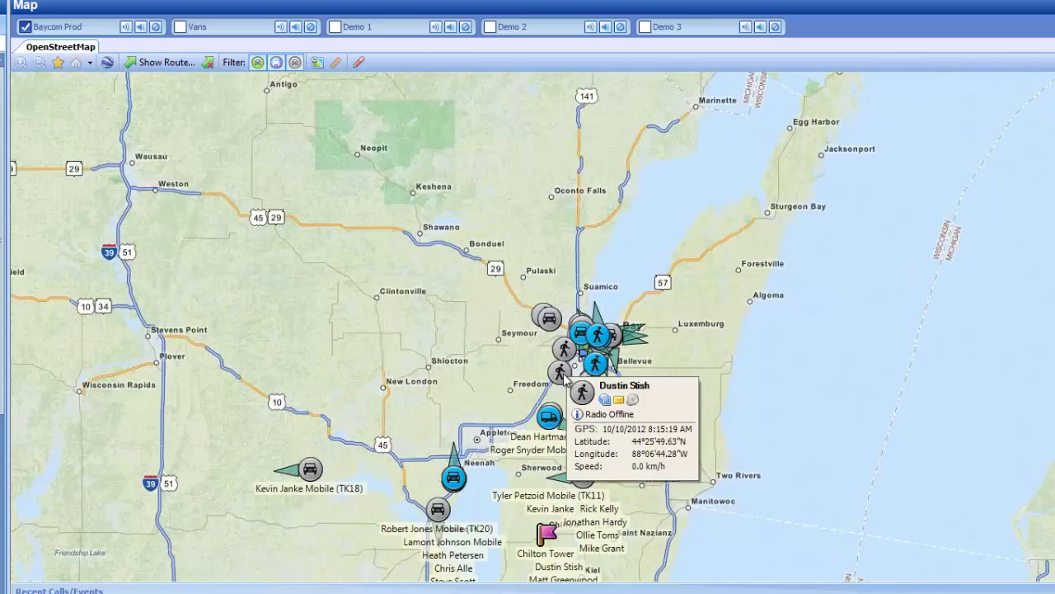
left_click_drag(691, 368, 578, 365)
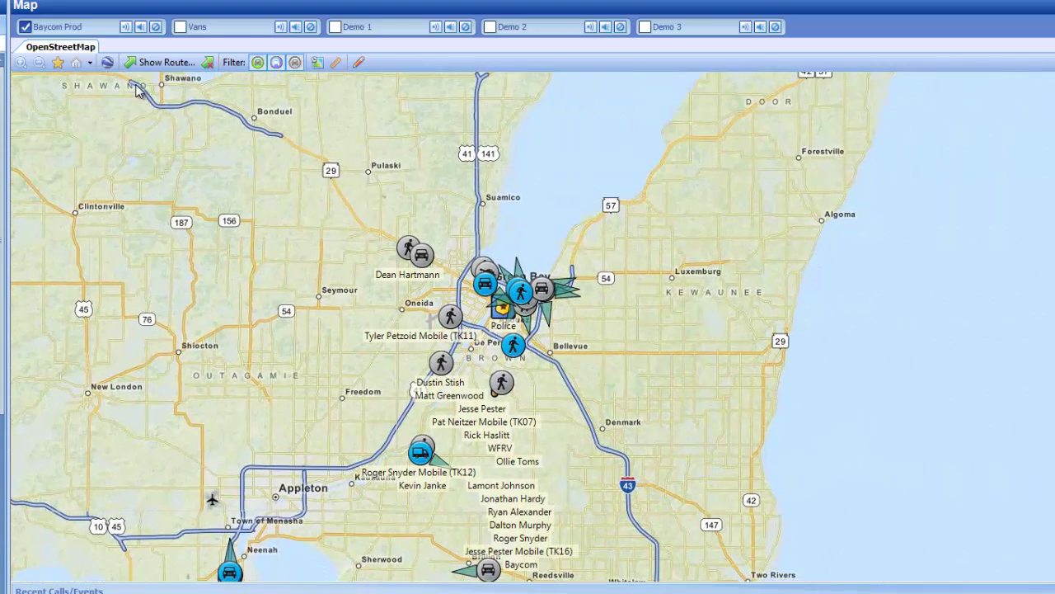
Step: Pan west to centre Stevens Point and zoom in to street level
left_click(55, 64)
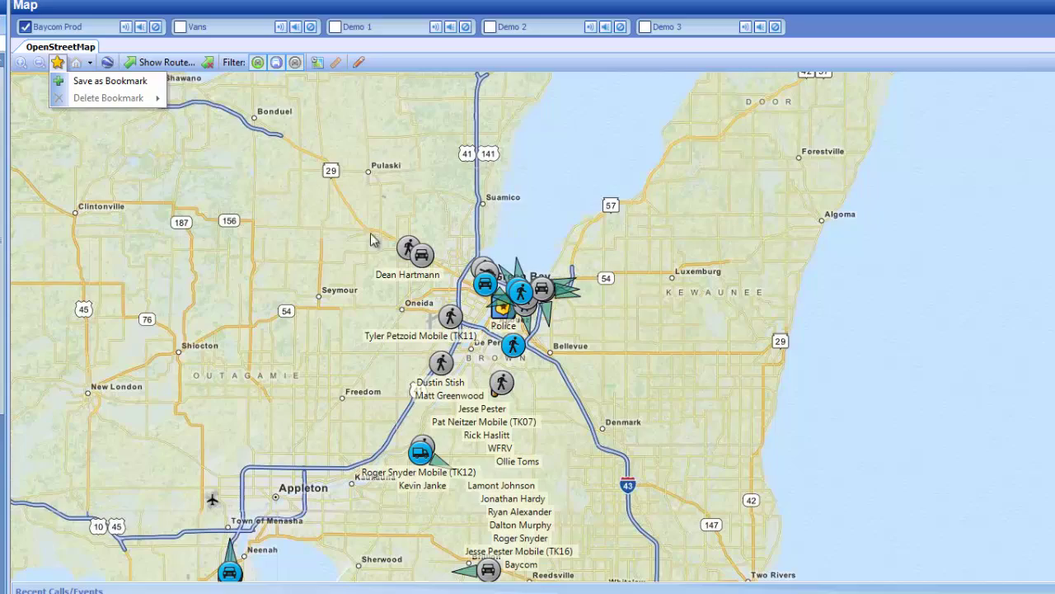
left_click_drag(301, 259, 555, 264)
left_click_drag(339, 207, 537, 189)
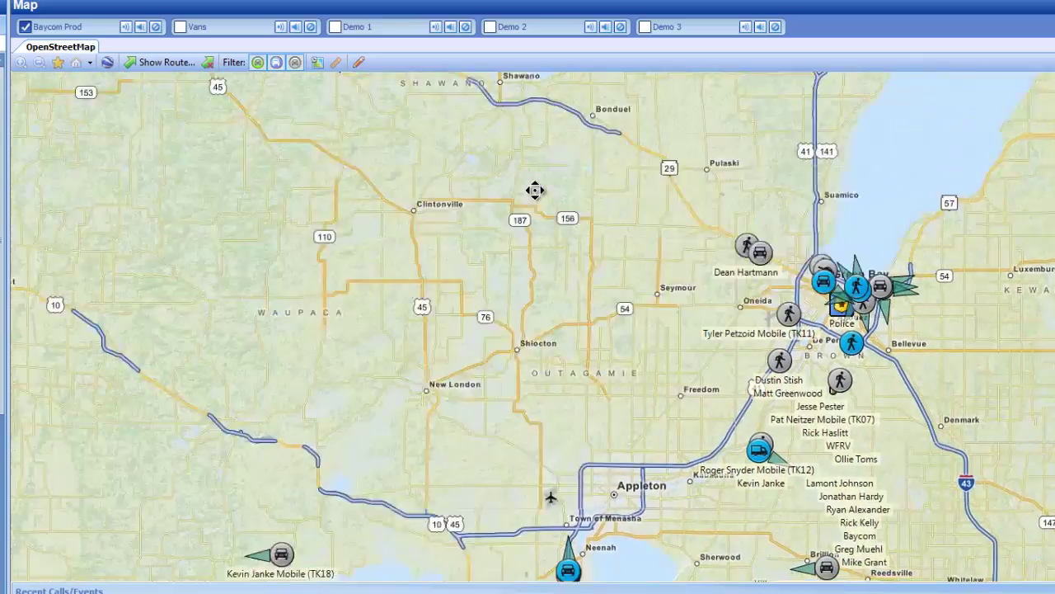
left_click_drag(410, 189, 536, 189)
left_click_drag(62, 259, 451, 259)
scroll(440, 246, "up", 4)
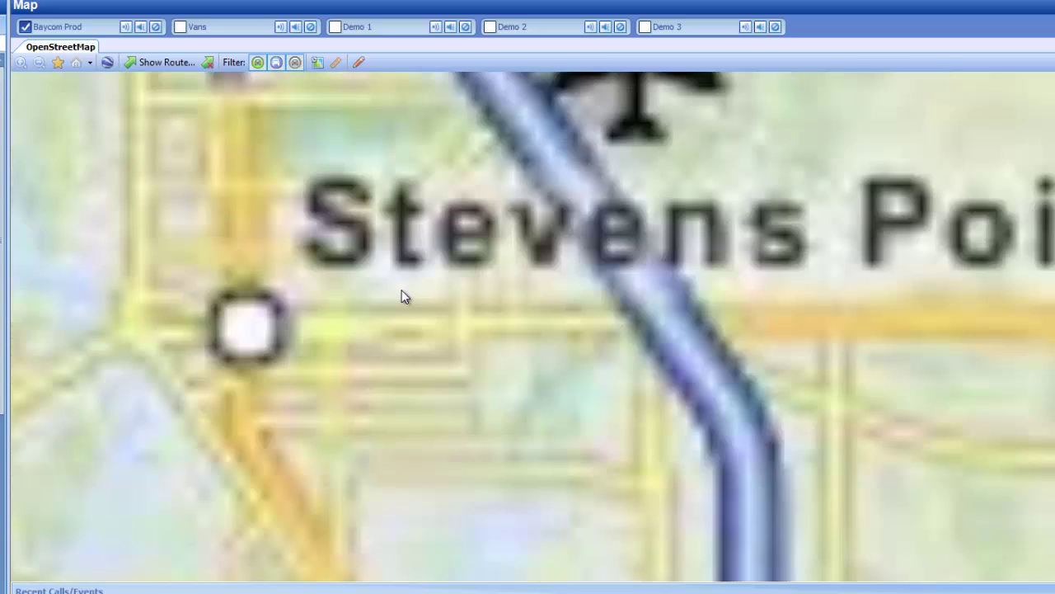
left_click_drag(404, 297, 448, 291)
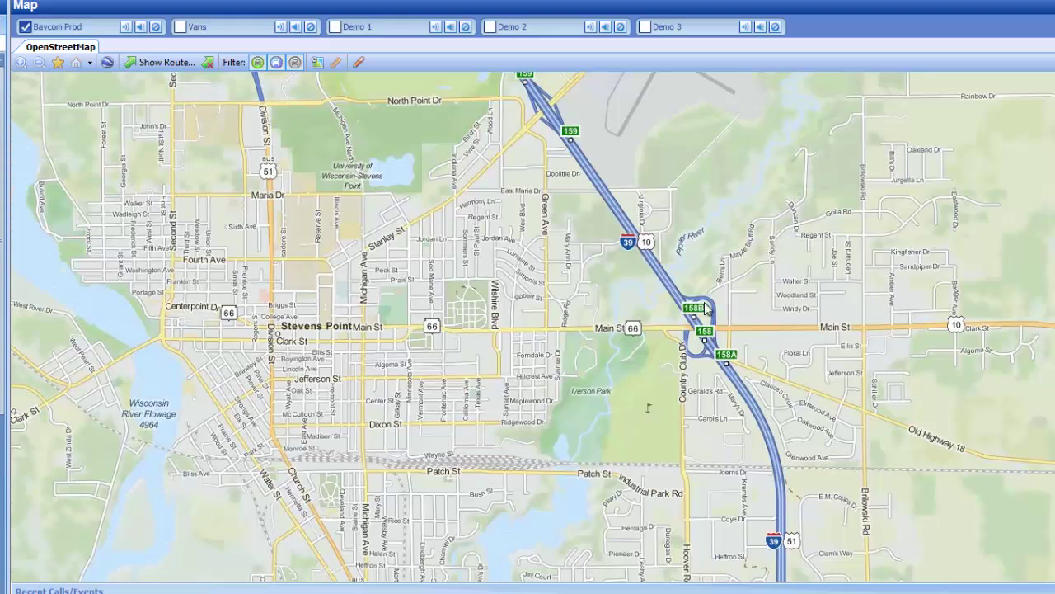
Step: Save the current street view as a map bookmark named 'Stevens Point'
left_click(57, 63)
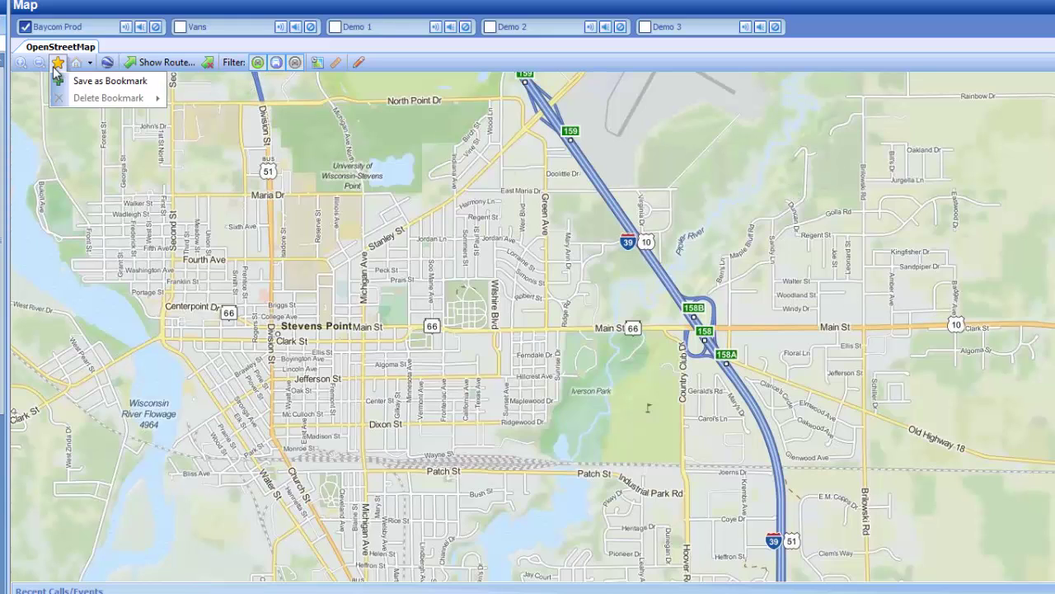
left_click(108, 82)
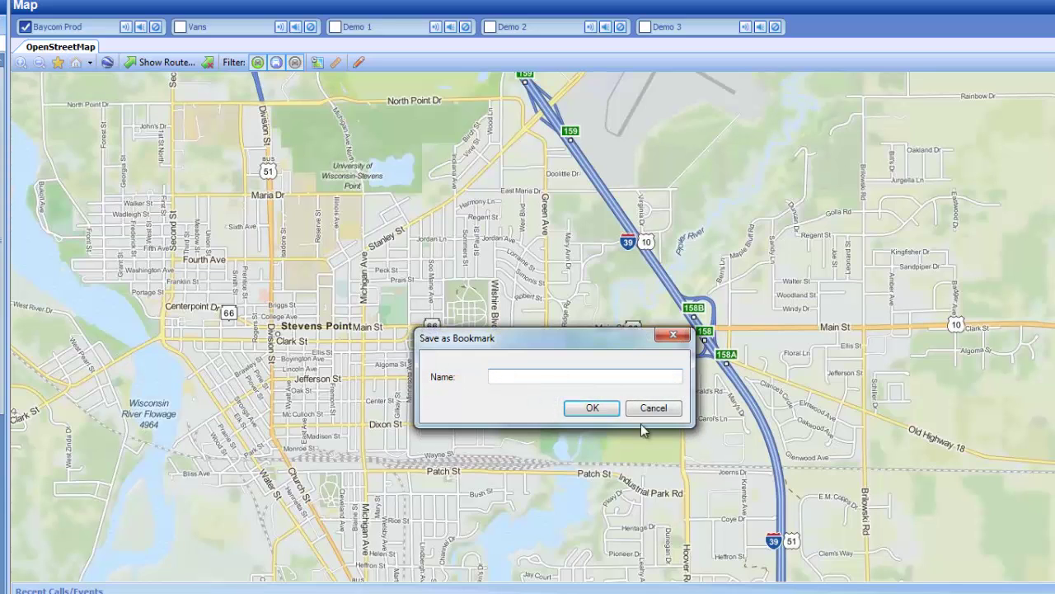
left_click_drag(538, 341, 567, 168)
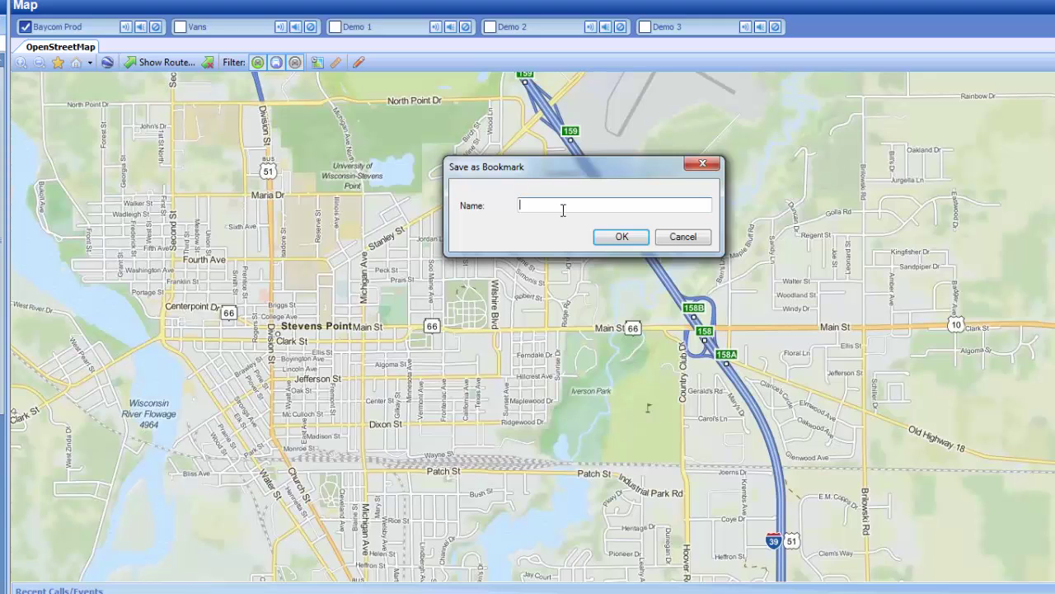
type("Stevens Point")
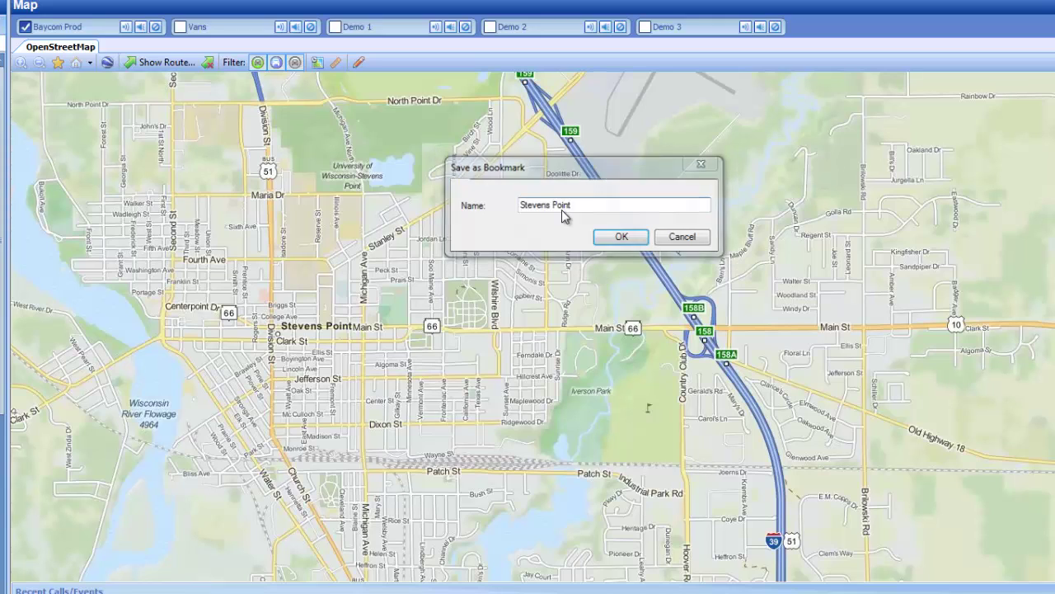
key("Return")
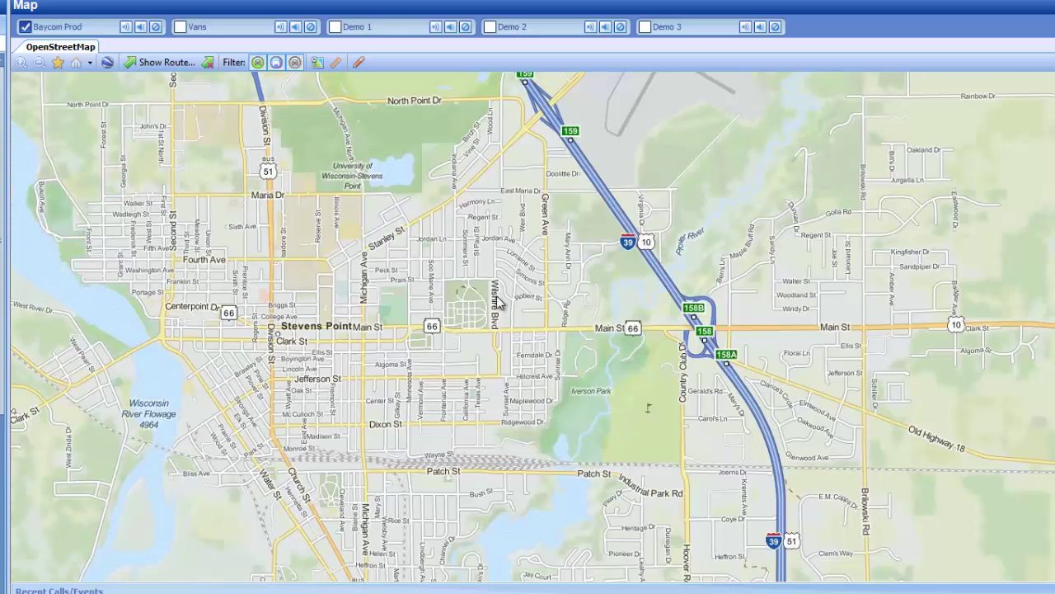
scroll(499, 301, "down", 5)
Step: Jump to the Stevens Point bookmark, then zoom out and pan east to Amherst and Iola
left_click_drag(831, 338, 774, 310)
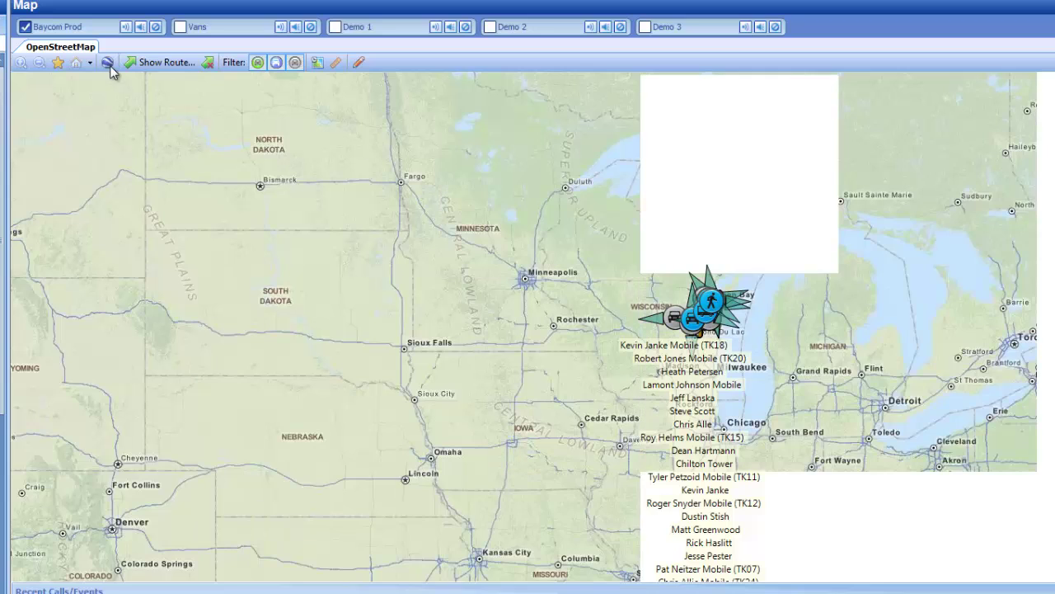
left_click(57, 63)
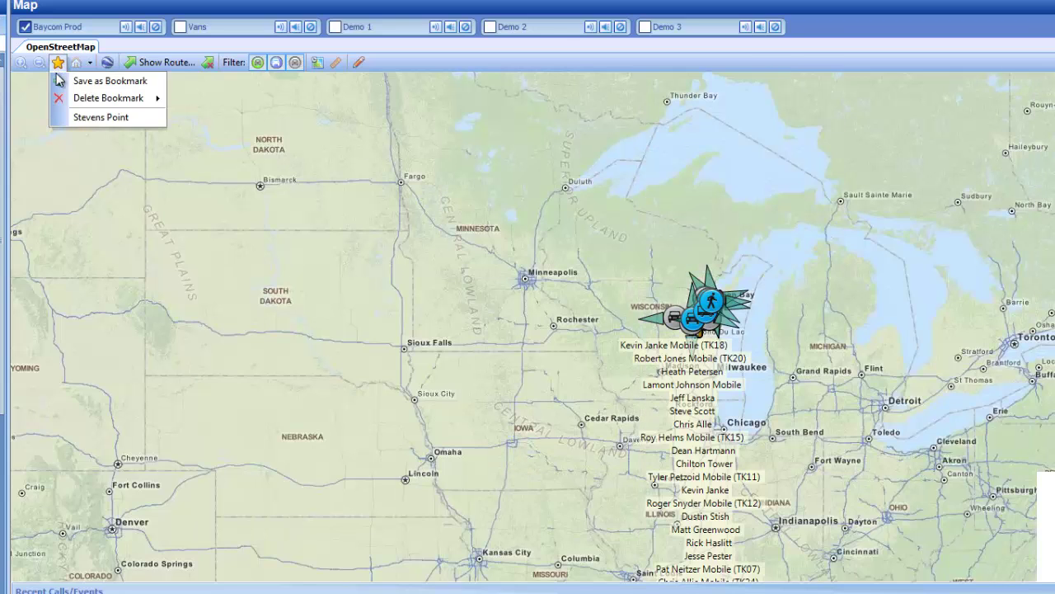
left_click(83, 118)
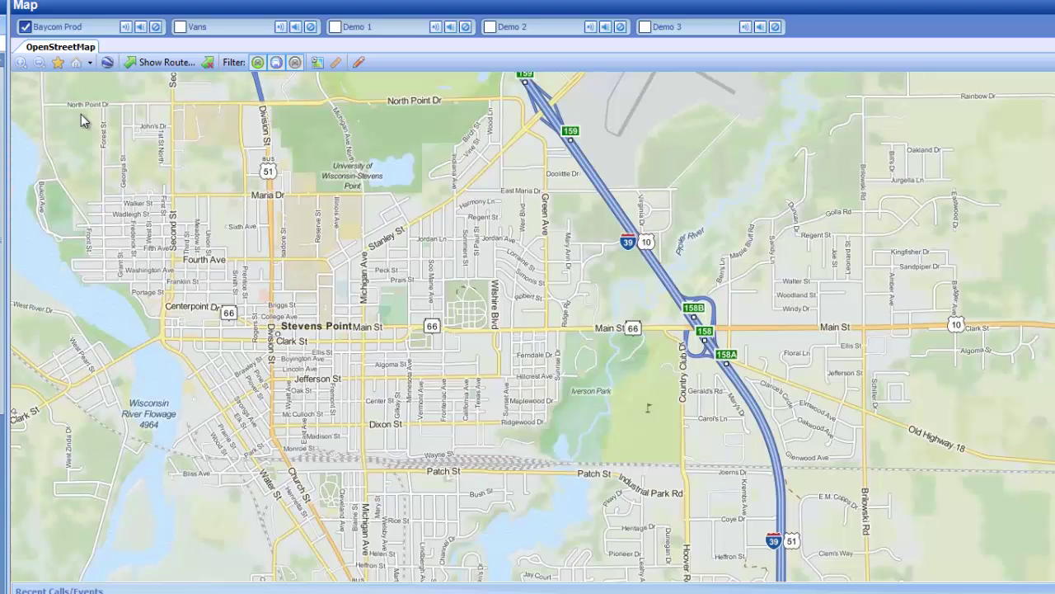
scroll(589, 385, "down", 3)
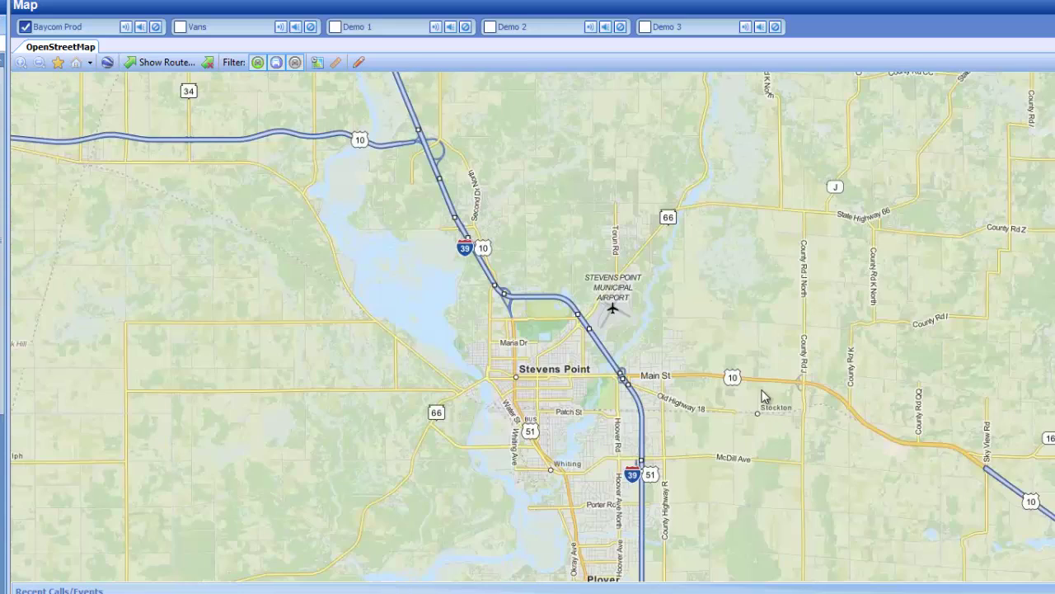
left_click_drag(847, 416, 233, 254)
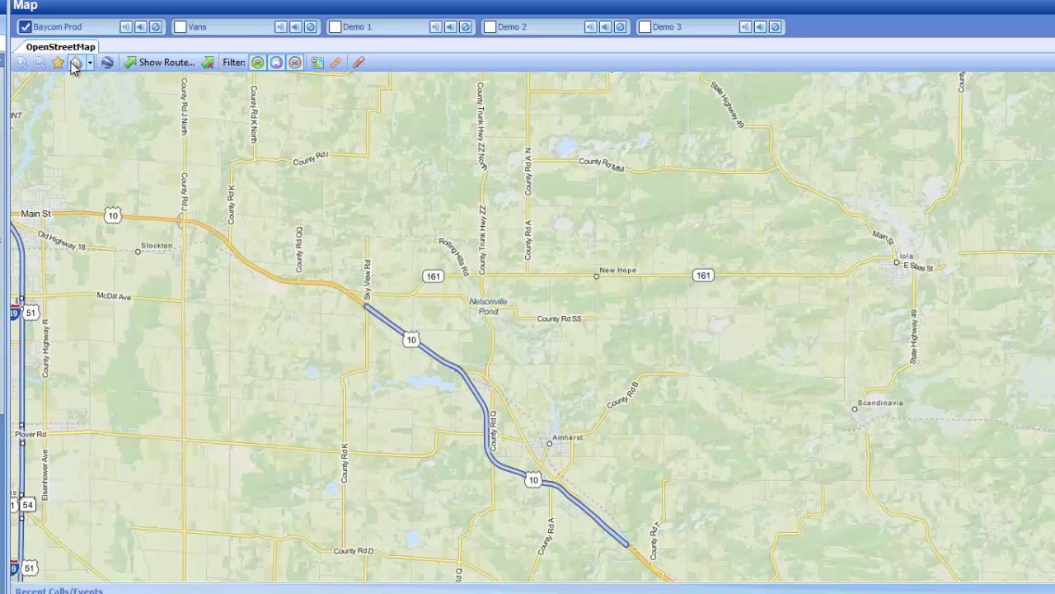
Step: Frame Green Bay, Appleton and Chilton on the map and save it as the default region
left_click(74, 66)
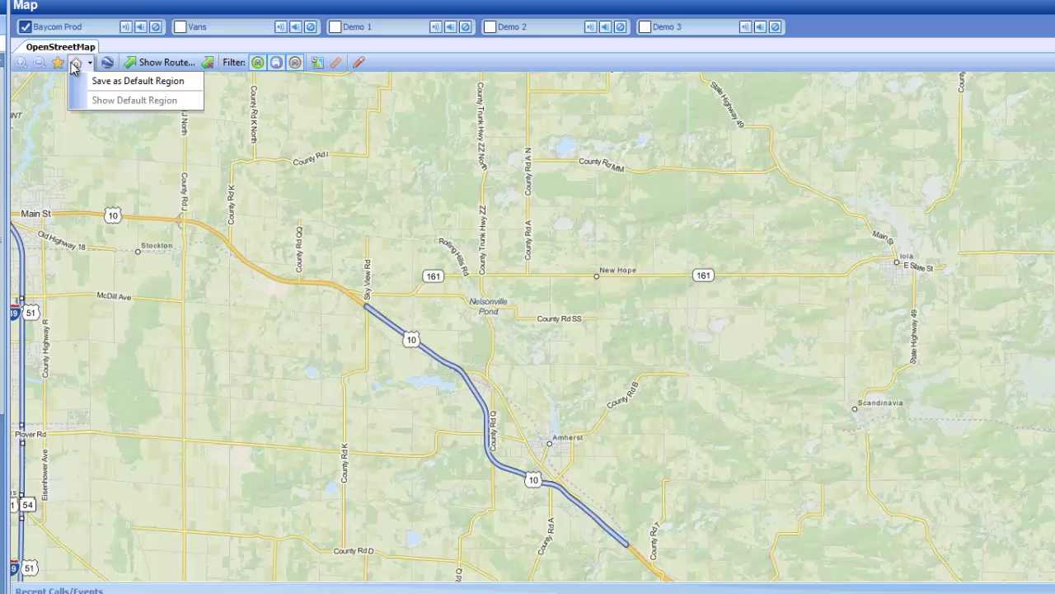
left_click(346, 236)
scroll(365, 371, "down", 3)
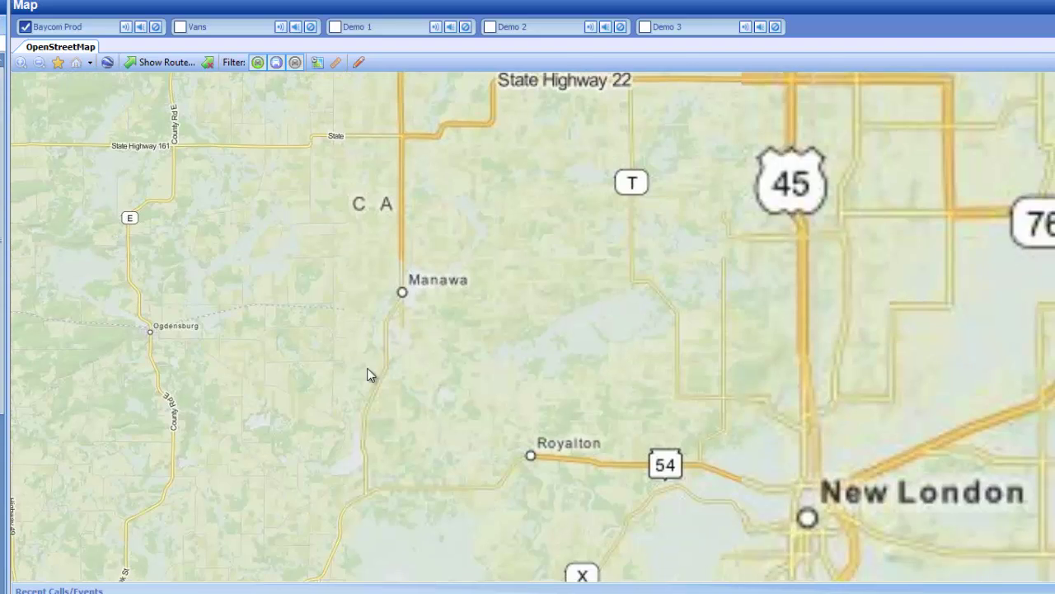
scroll(620, 356, "up", 1)
scroll(620, 357, "up", 1)
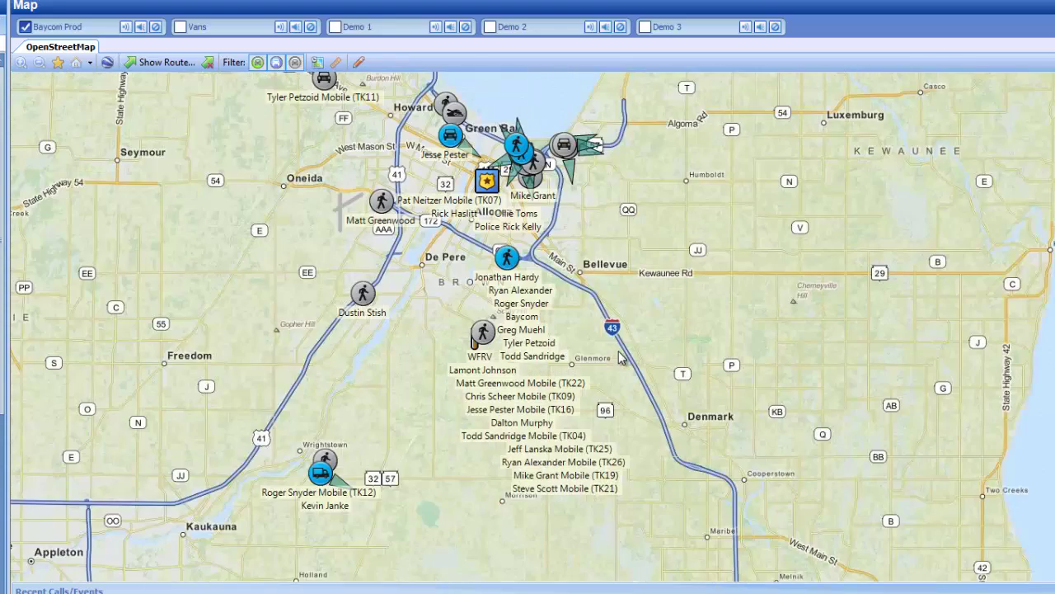
scroll(672, 370, "up", 1)
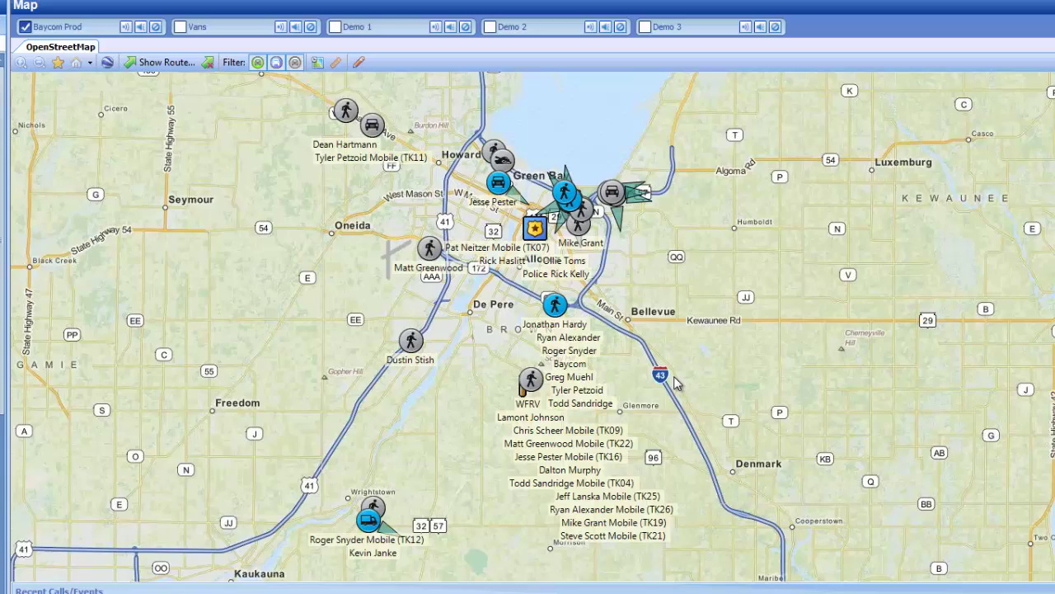
scroll(658, 386, "down", 1)
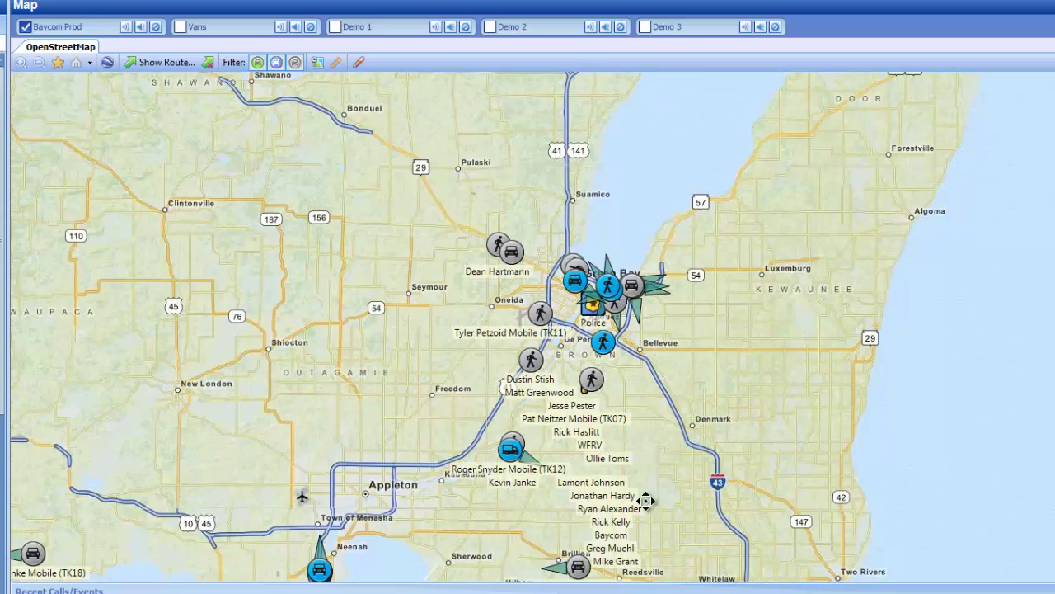
left_click_drag(640, 495, 679, 341)
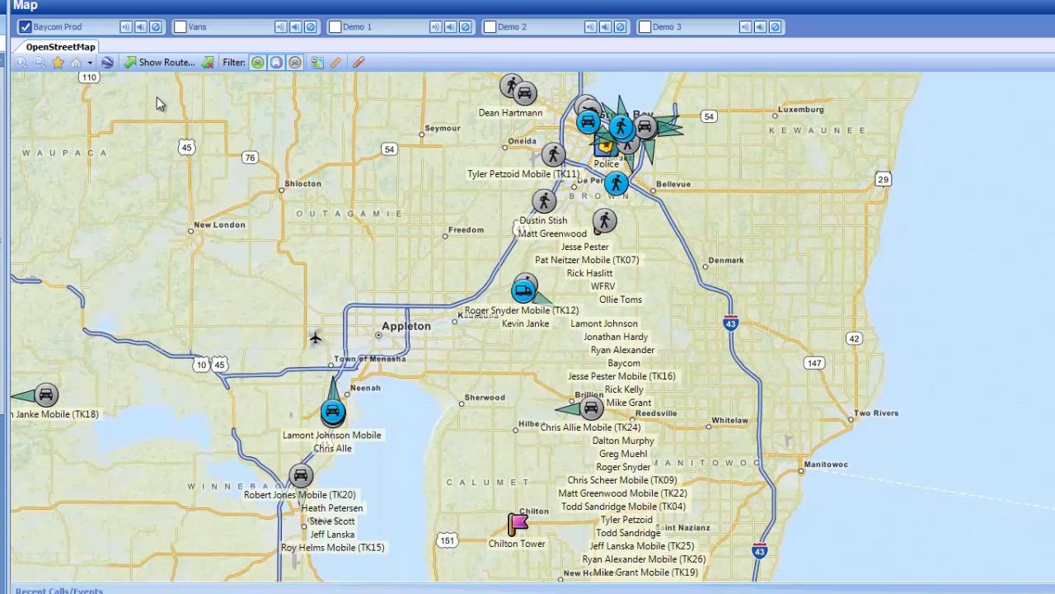
left_click(89, 64)
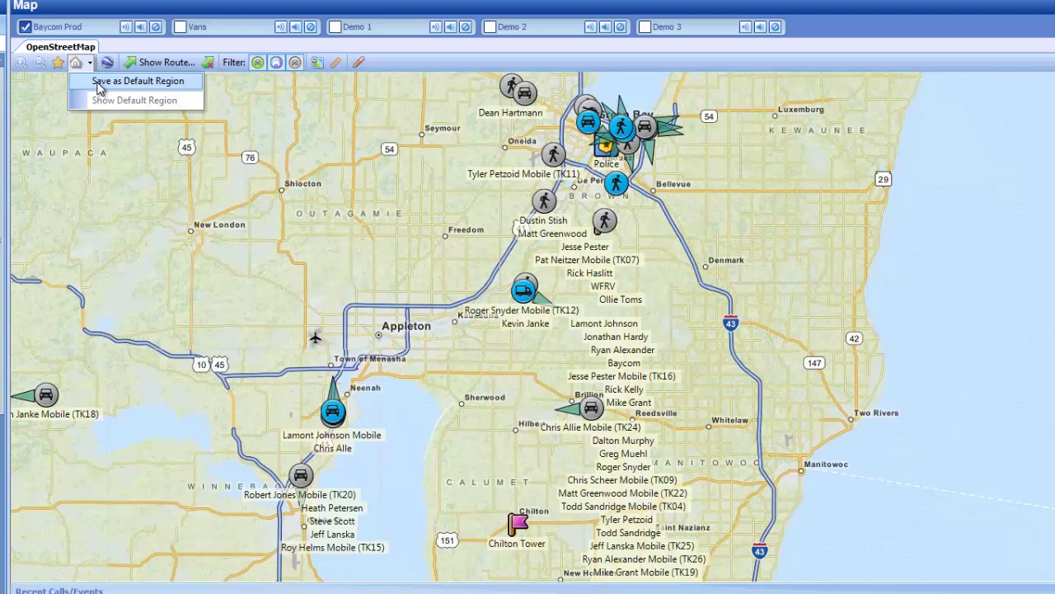
left_click(98, 83)
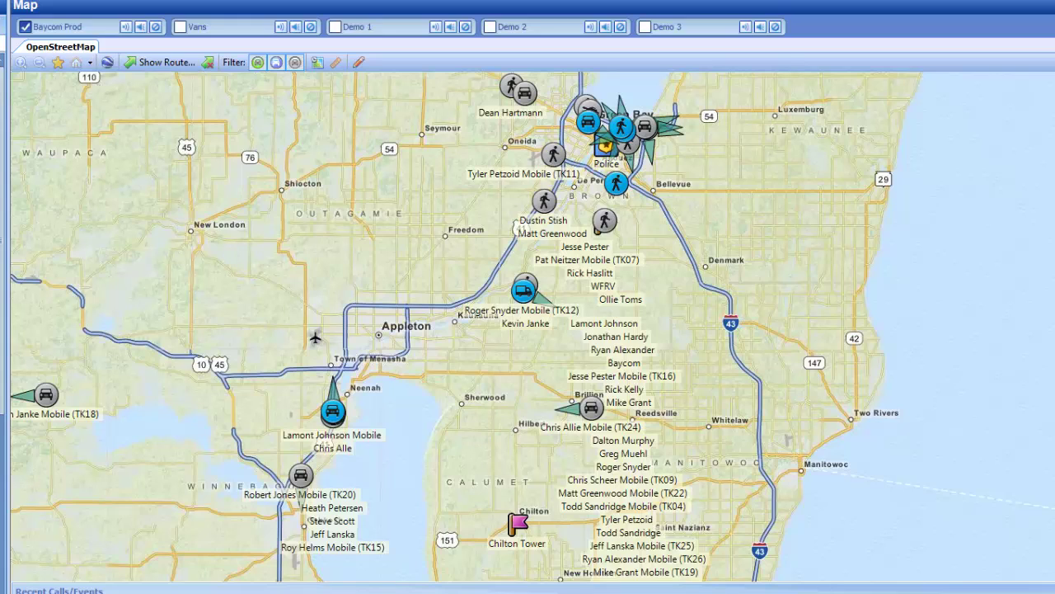
left_click(58, 62)
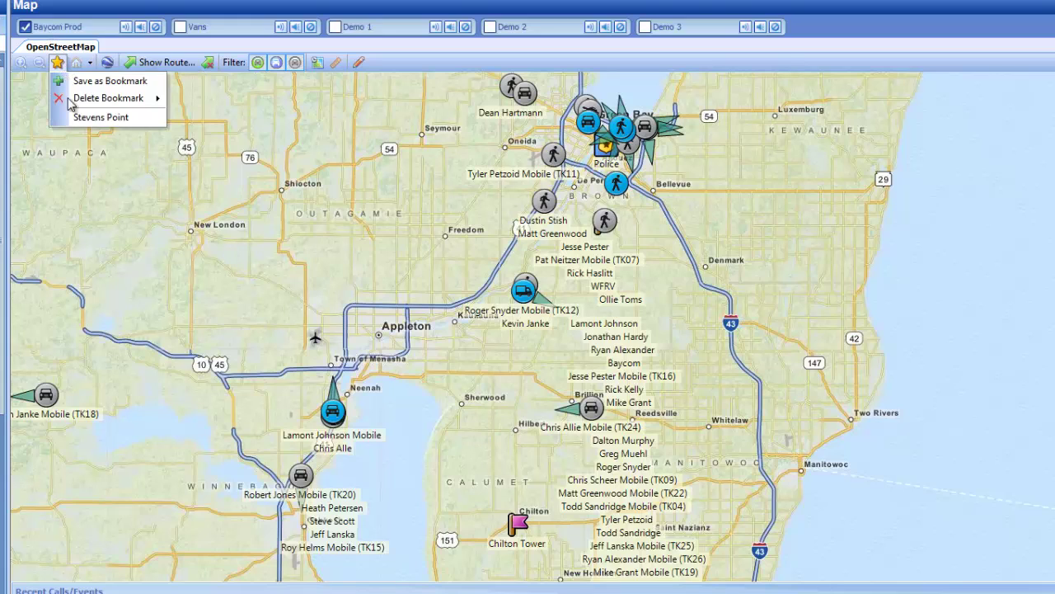
left_click(74, 122)
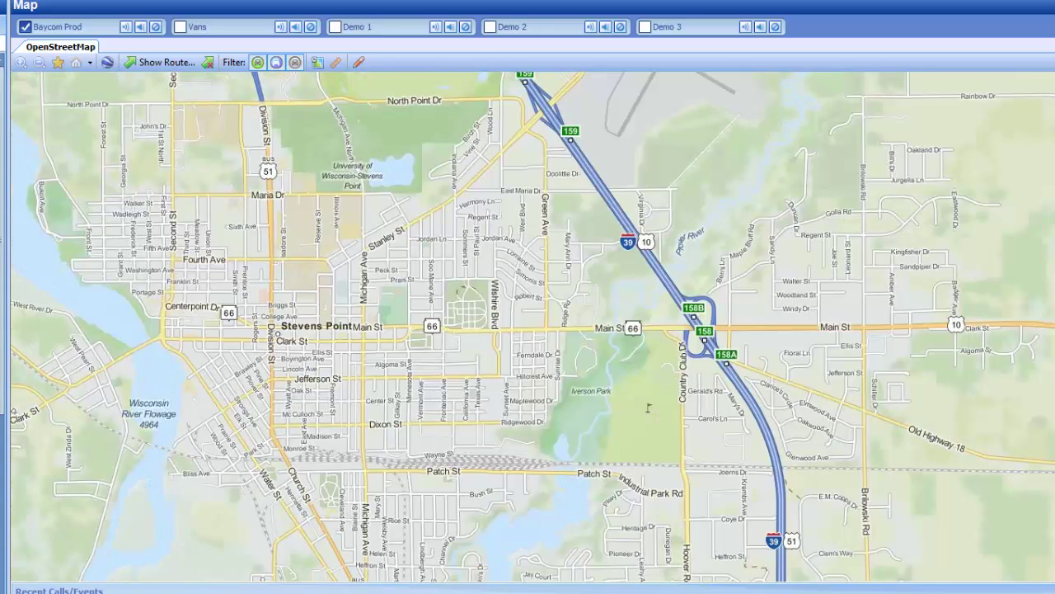
left_click(76, 63)
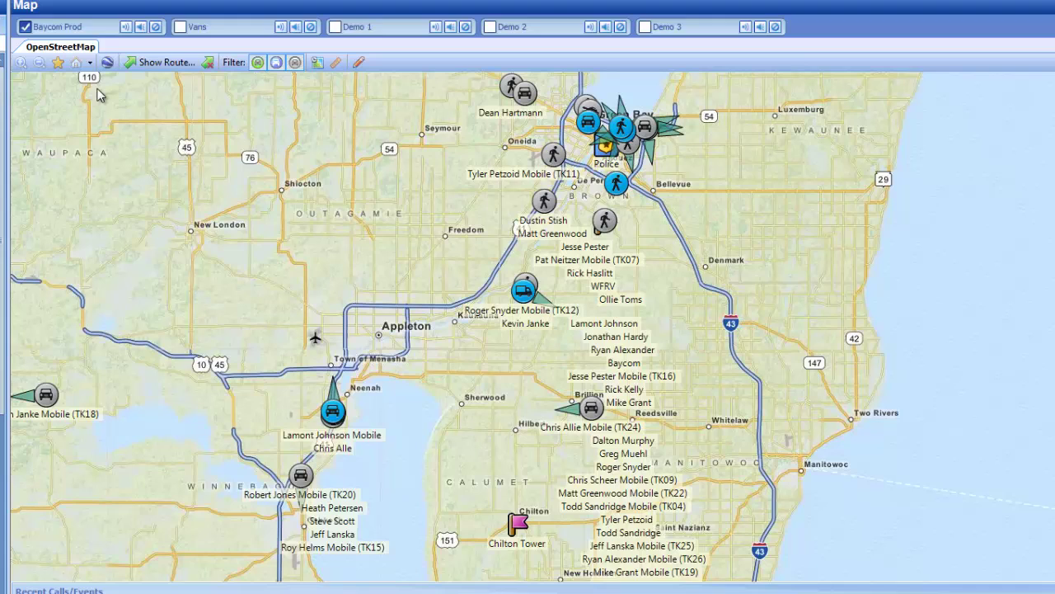